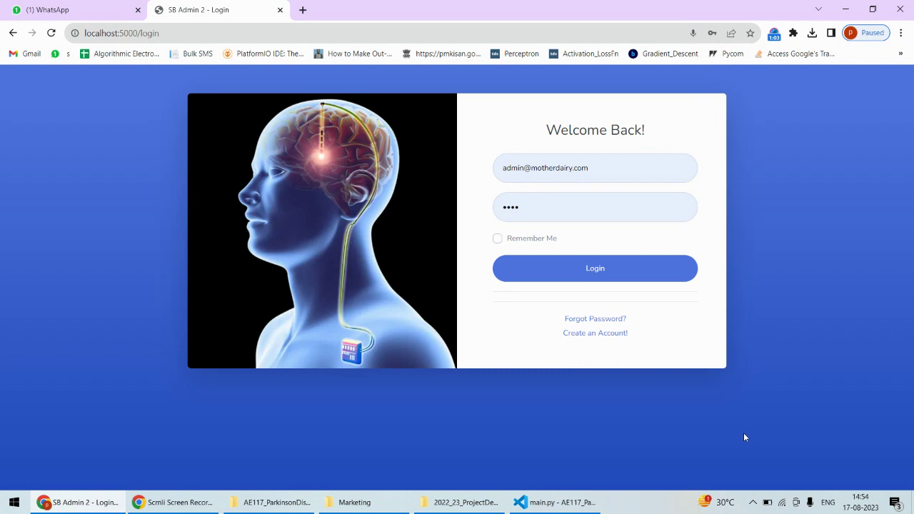
Switch to Visual Studio Code to look at main.py, and return to the login page in the browser
click(574, 502)
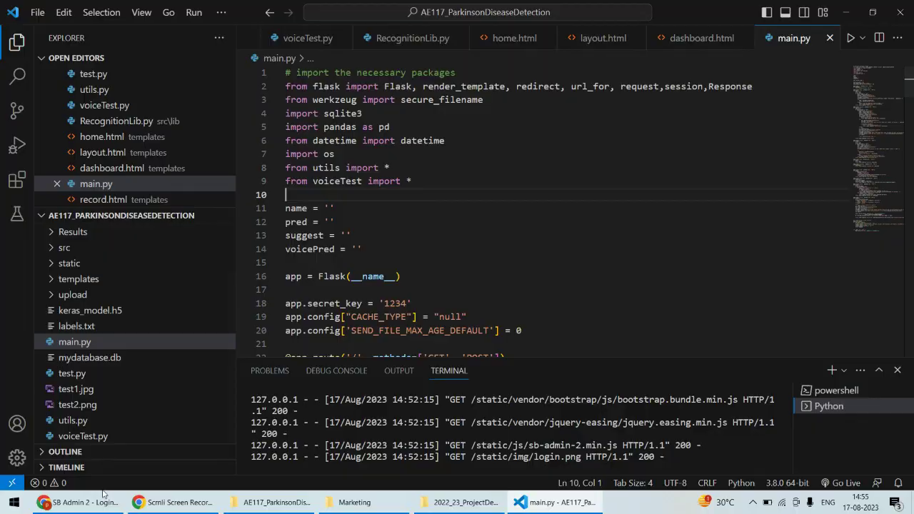
key(alt+Tab)
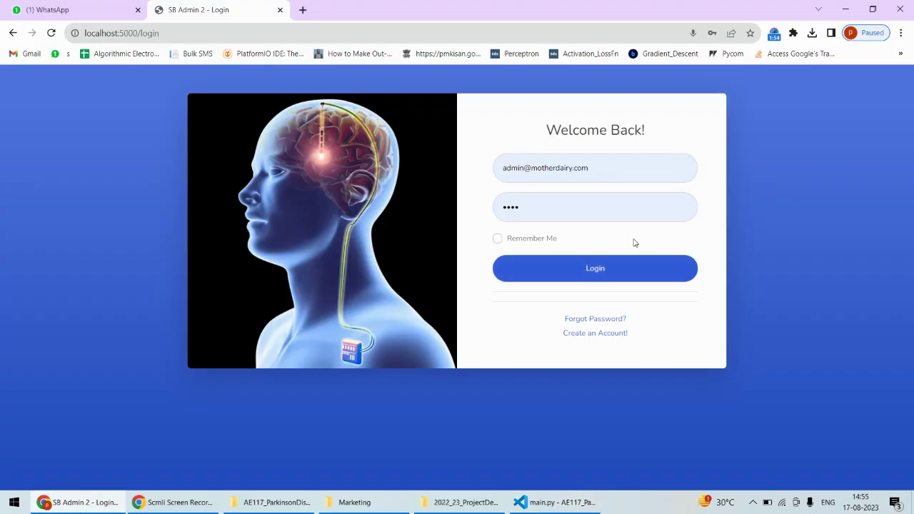
Open the account registration page and the forgot-password page to inspect their fields, including the pet-name security question
click(594, 339)
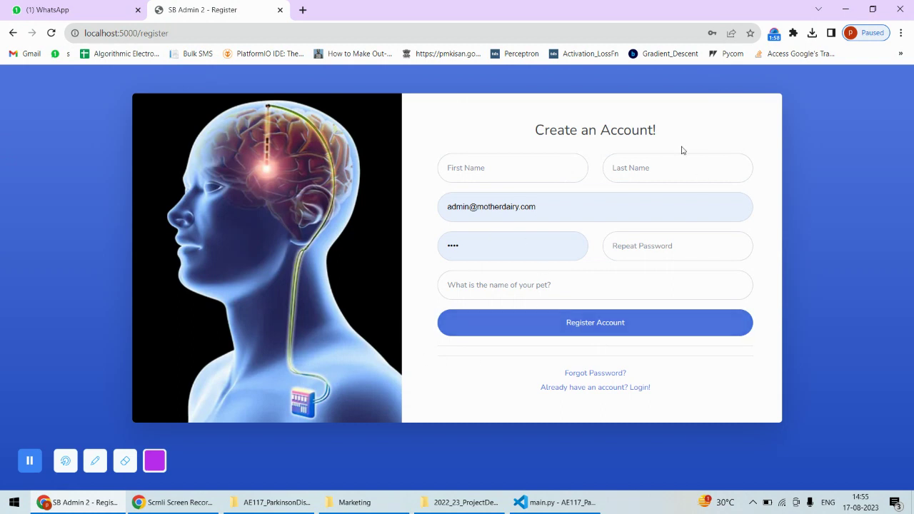
click(581, 375)
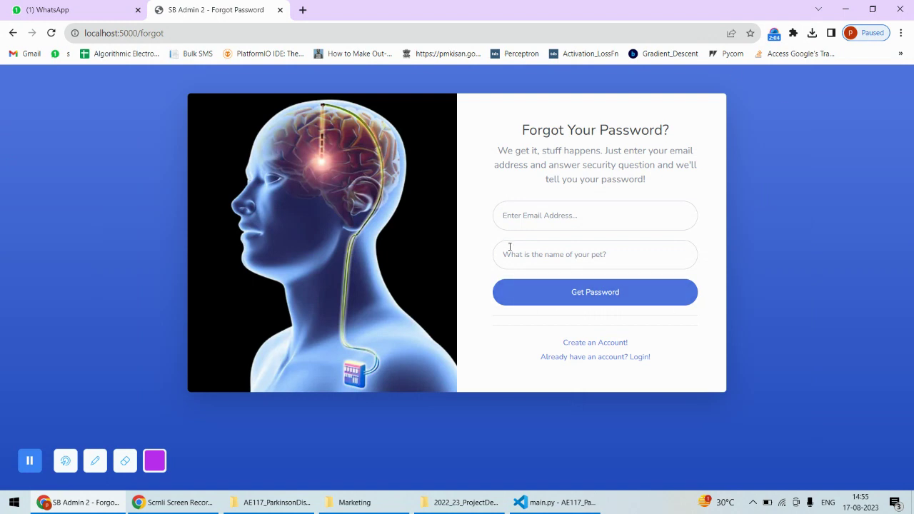
click(569, 254)
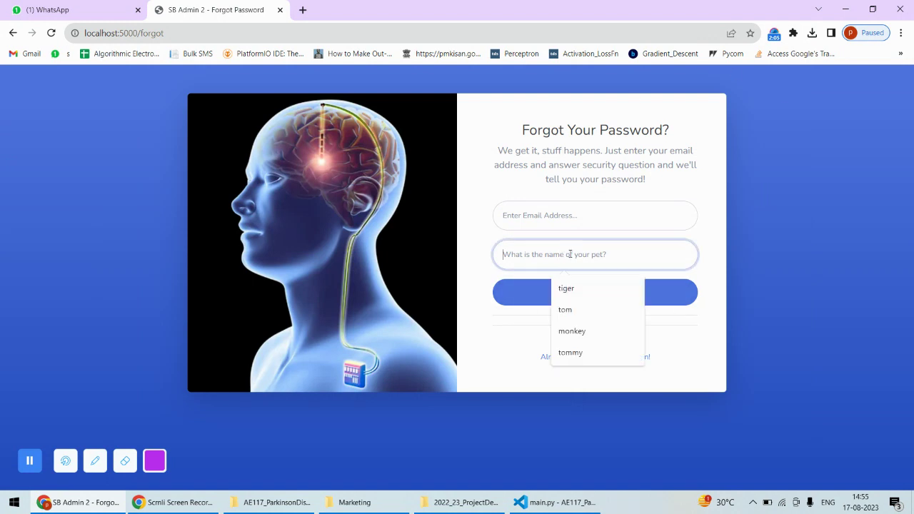
click(706, 271)
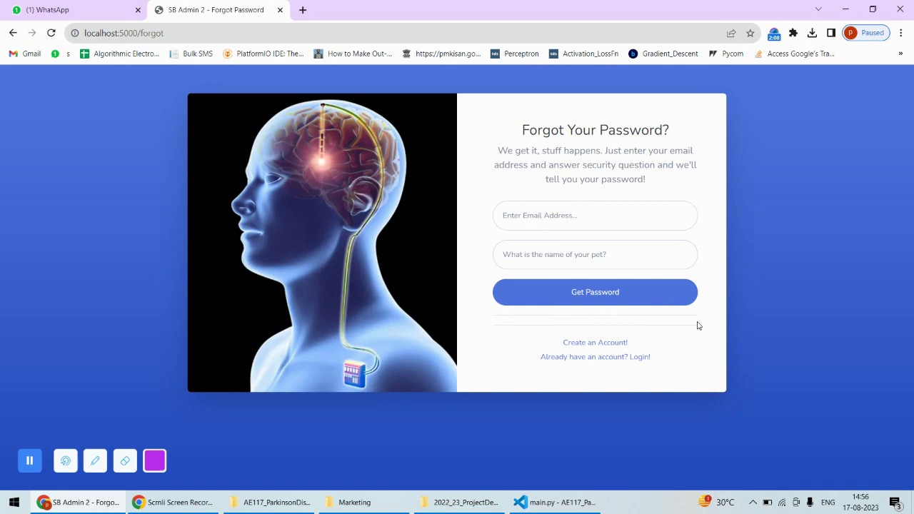
Return to the login page and log in with the prefilled credentials to reach the Project Overview
click(635, 357)
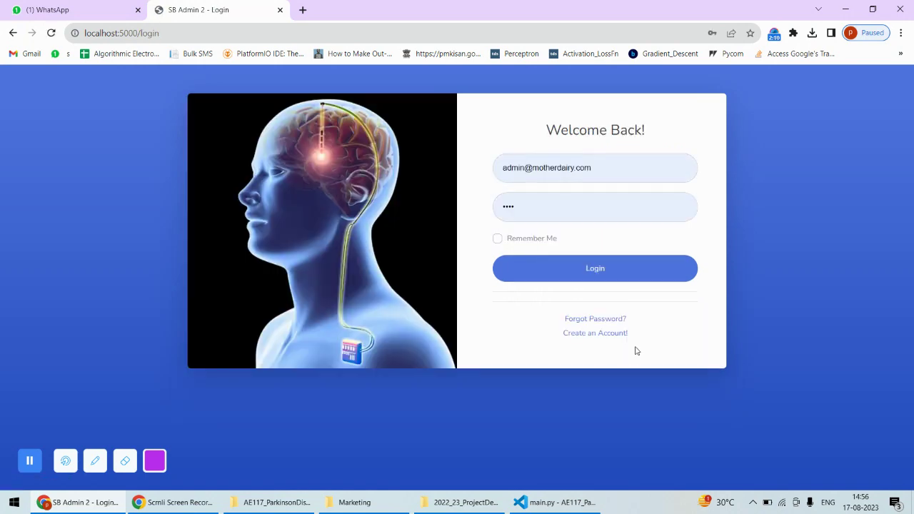
click(580, 270)
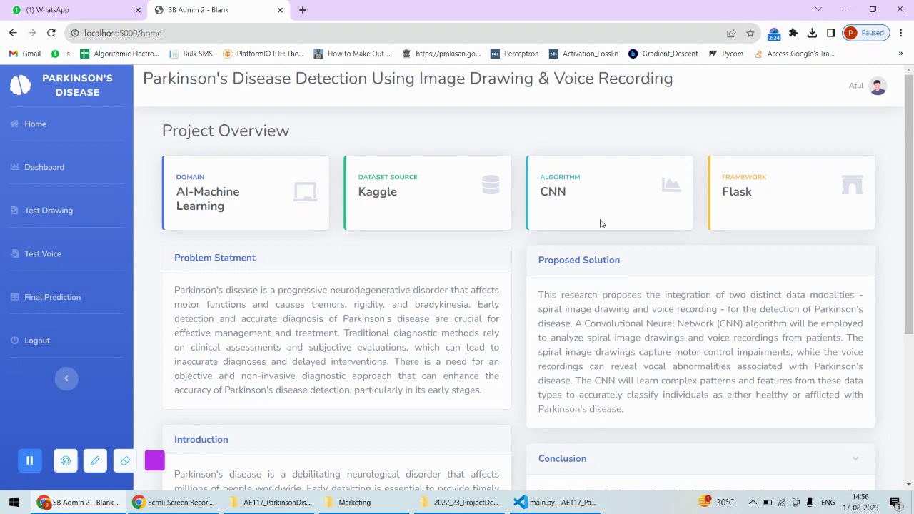
drag(911, 161, 906, 127)
Open the Dashboard and examine its accuracy chart, confusion matrix, performance bars and loss chart
click(22, 174)
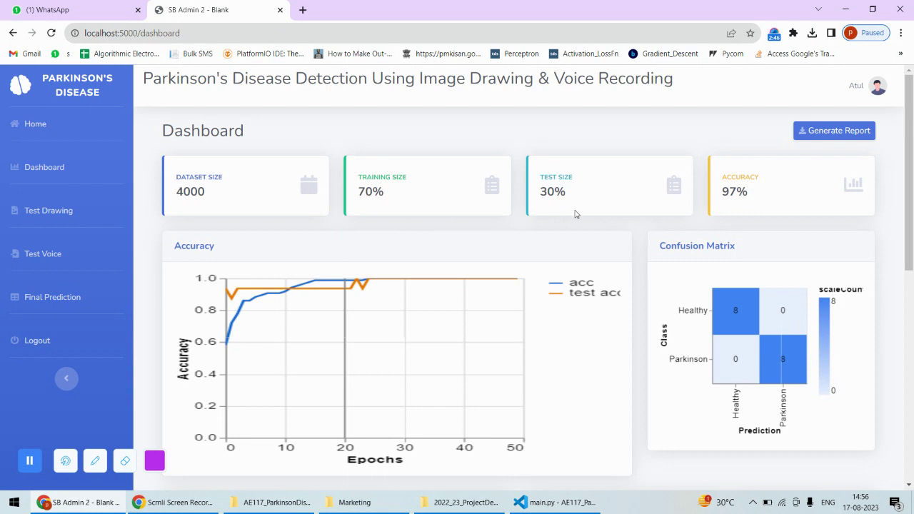
scroll(913, 255, down, 2)
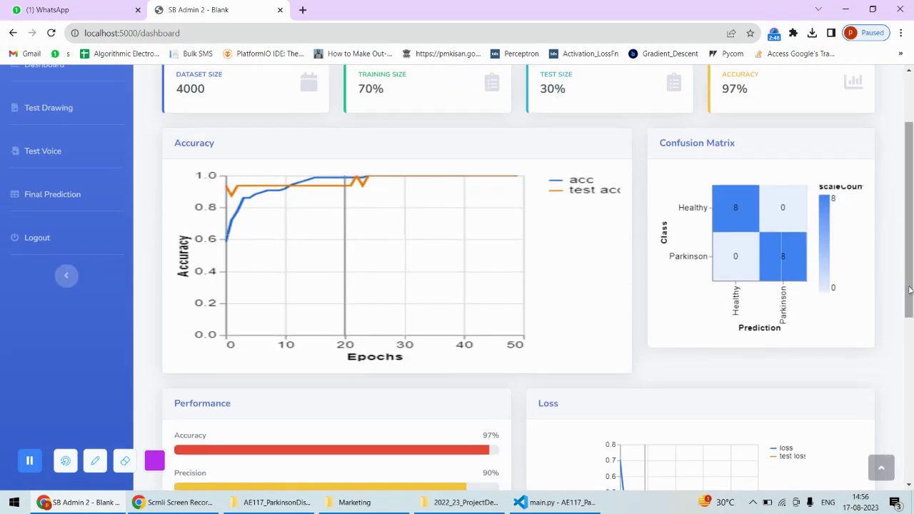
scroll(751, 262, down, 4)
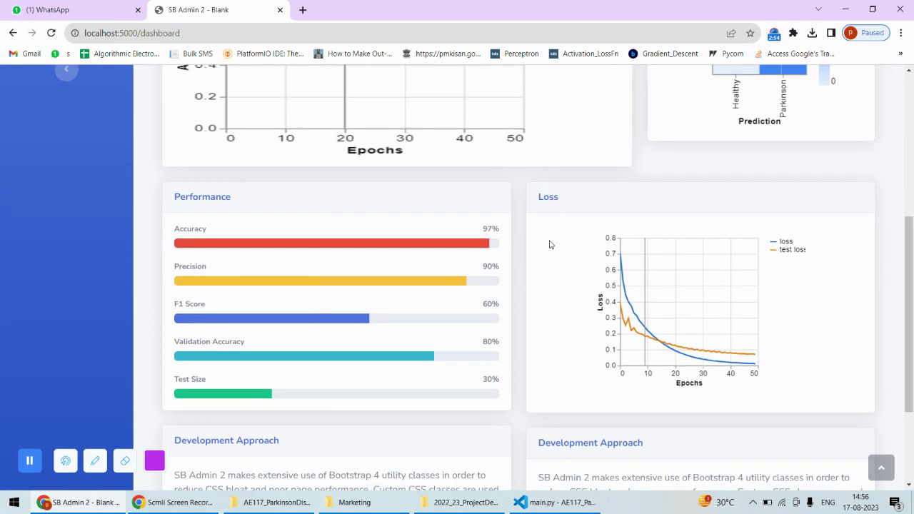
mouse_move(912, 325)
mouse_down()
mouse_move(912, 358)
mouse_move(912, 171)
mouse_up()
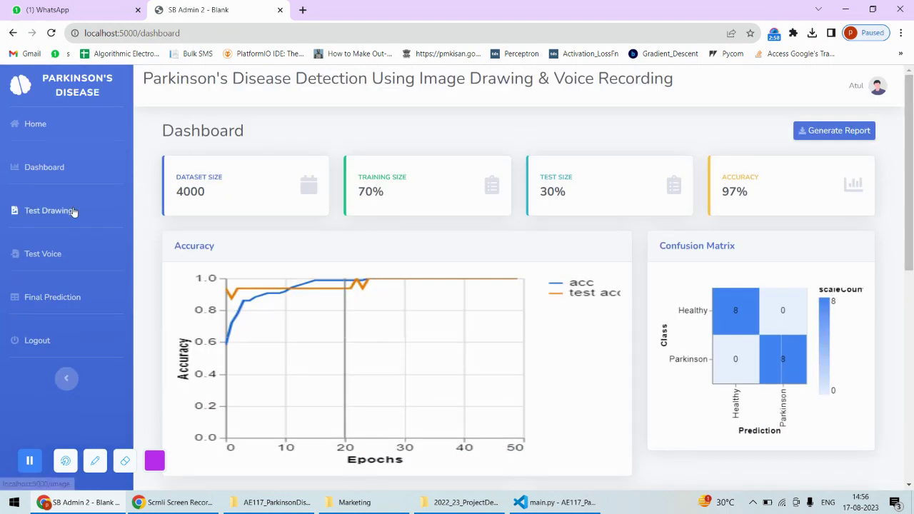
Upload test1.jpg for the drawing test, run the prediction and review the result
click(37, 212)
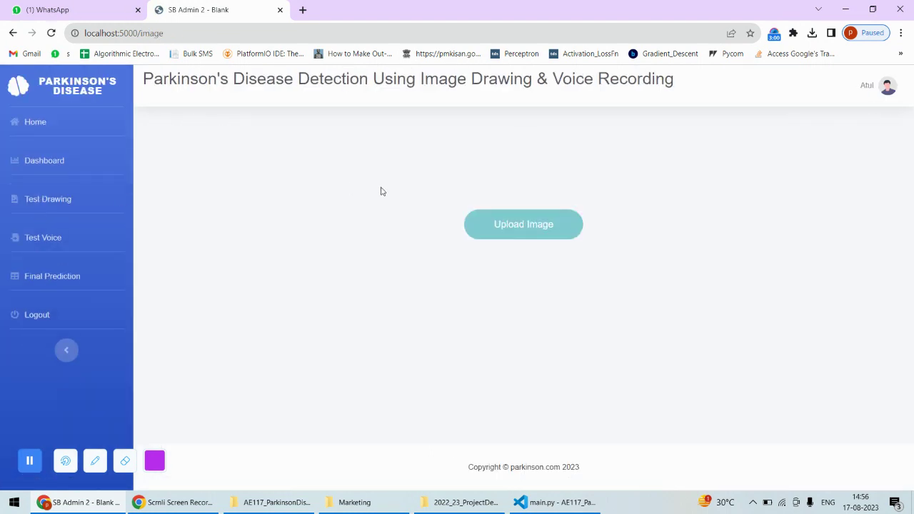
click(523, 223)
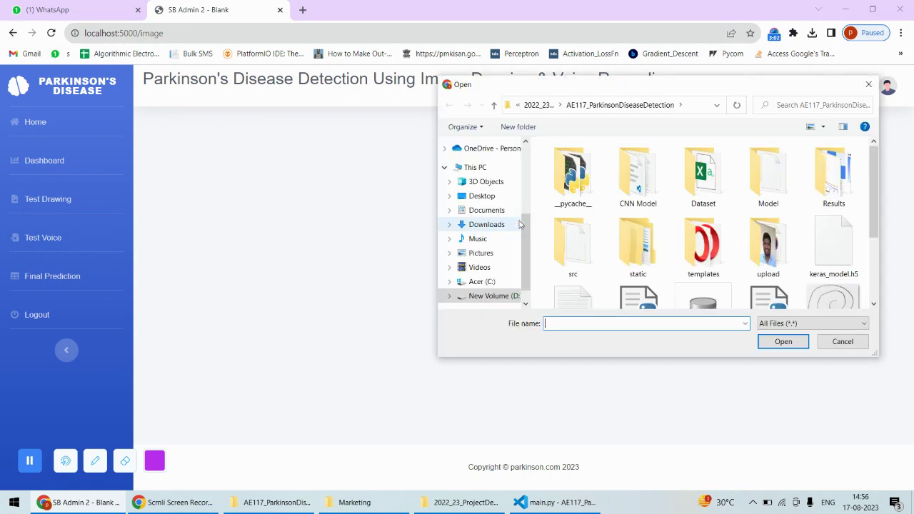
drag(876, 234, 875, 290)
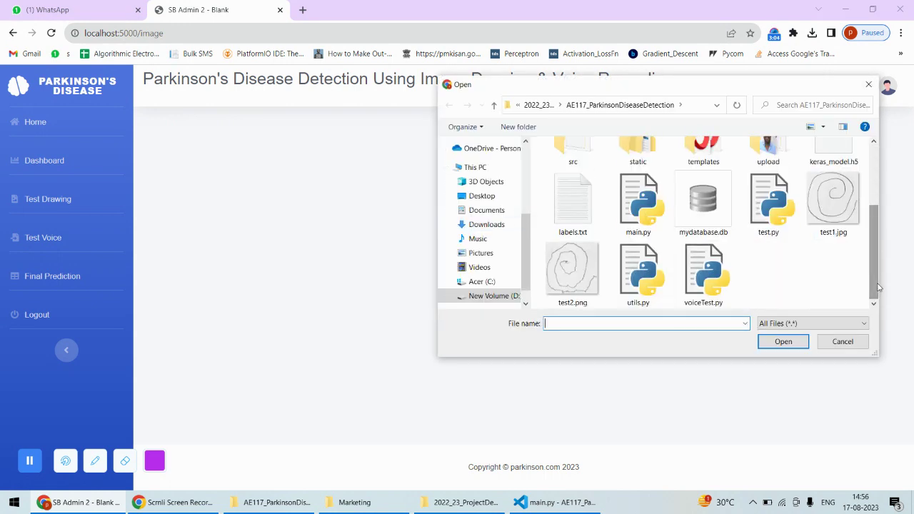
click(833, 200)
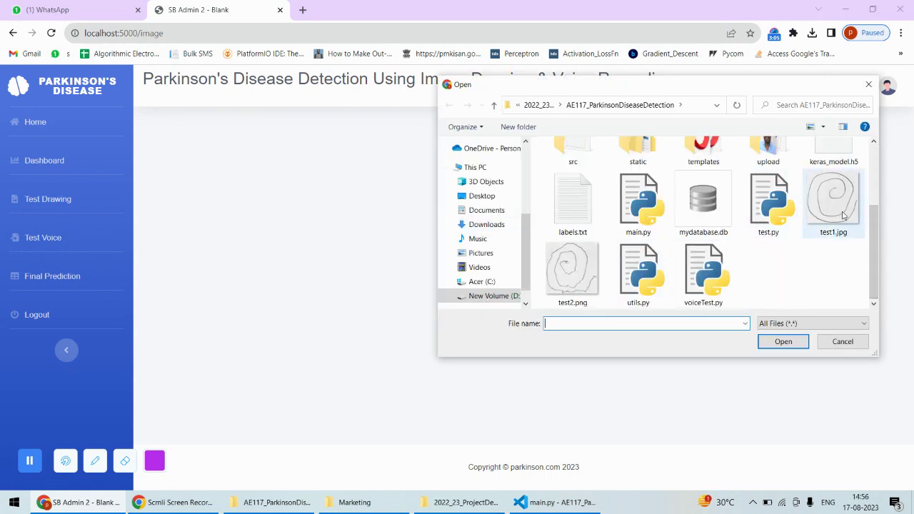
click(783, 341)
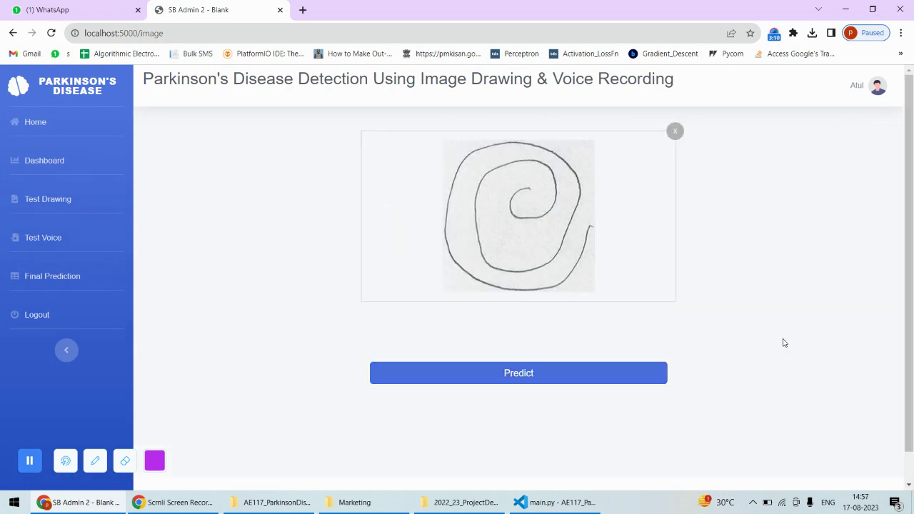
click(551, 372)
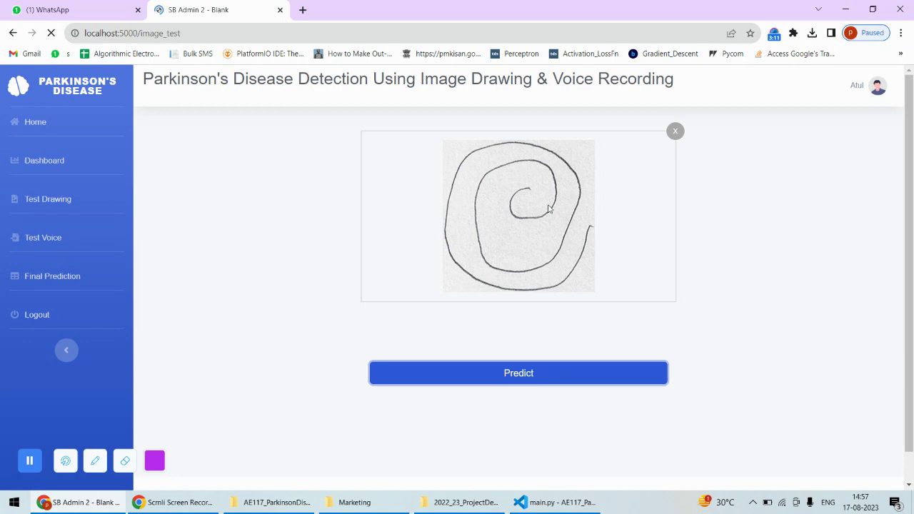
scroll(908, 214, down, 2)
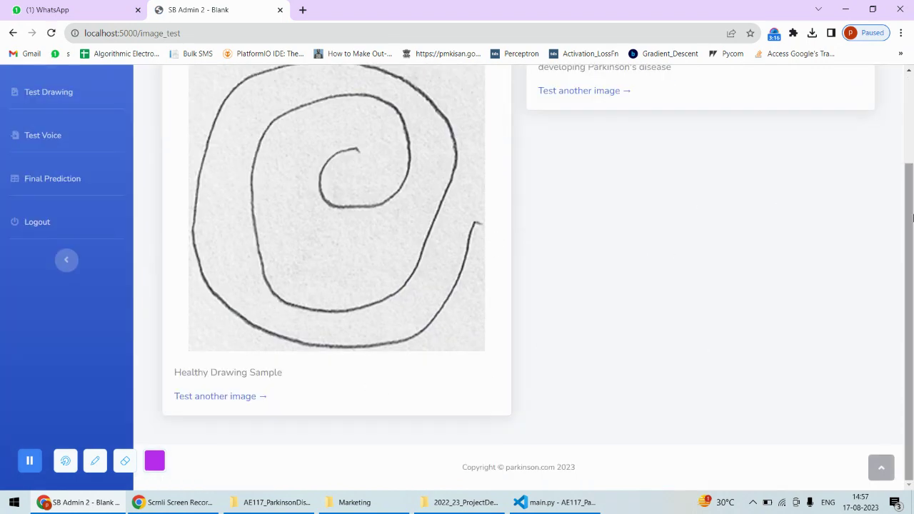
drag(909, 188, 898, 100)
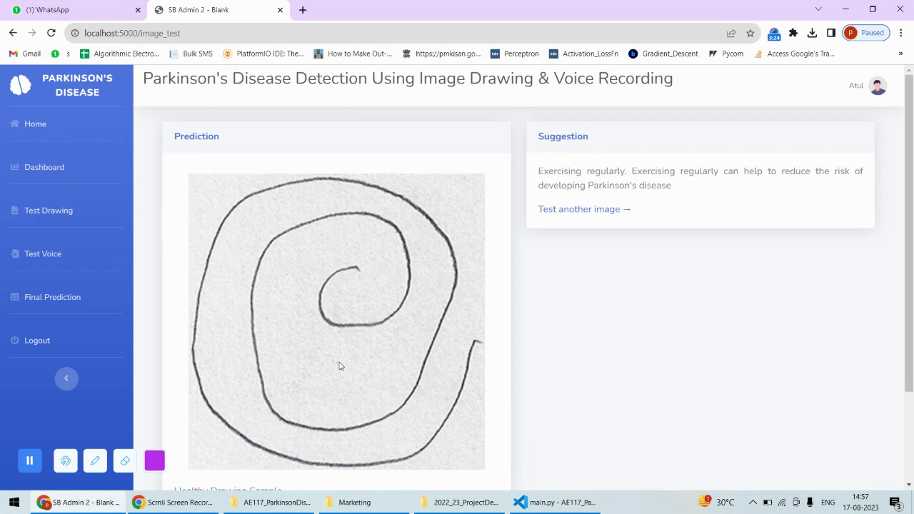
Start another image test, upload test2.png and run the prediction on it
scroll(368, 391, down, 3)
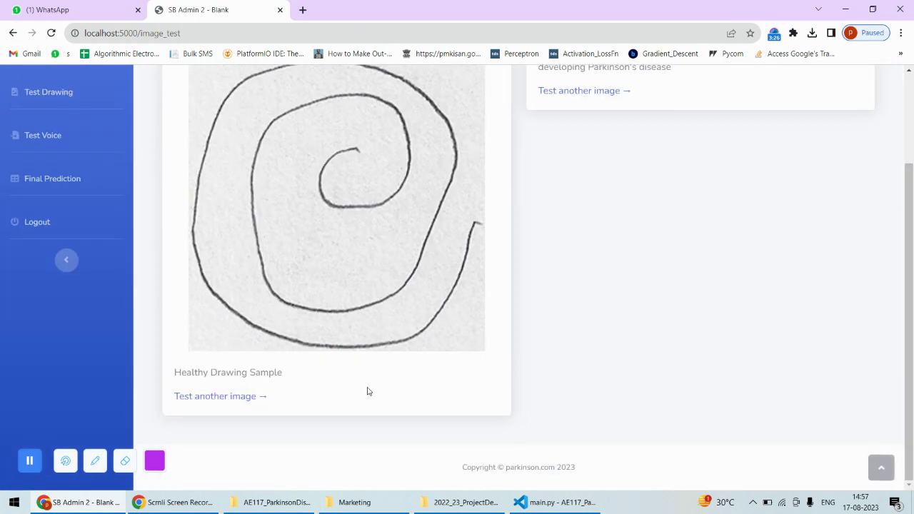
click(225, 397)
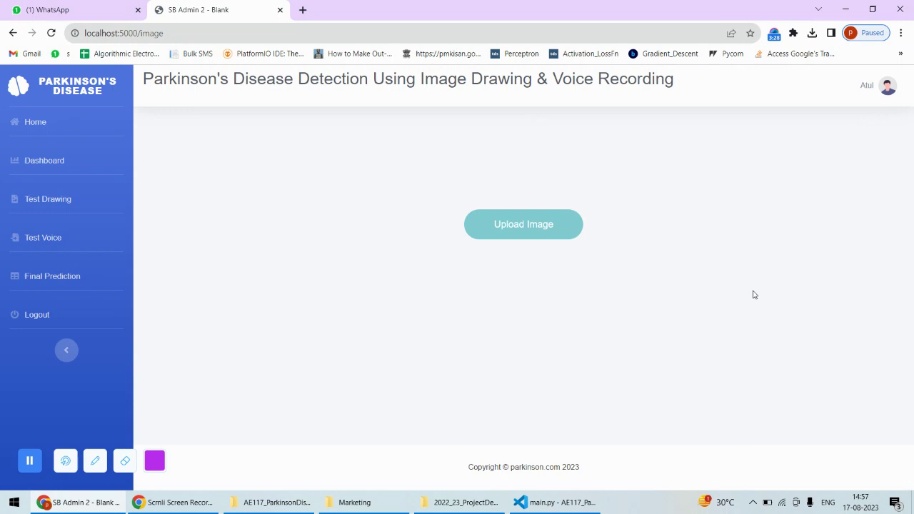
click(532, 234)
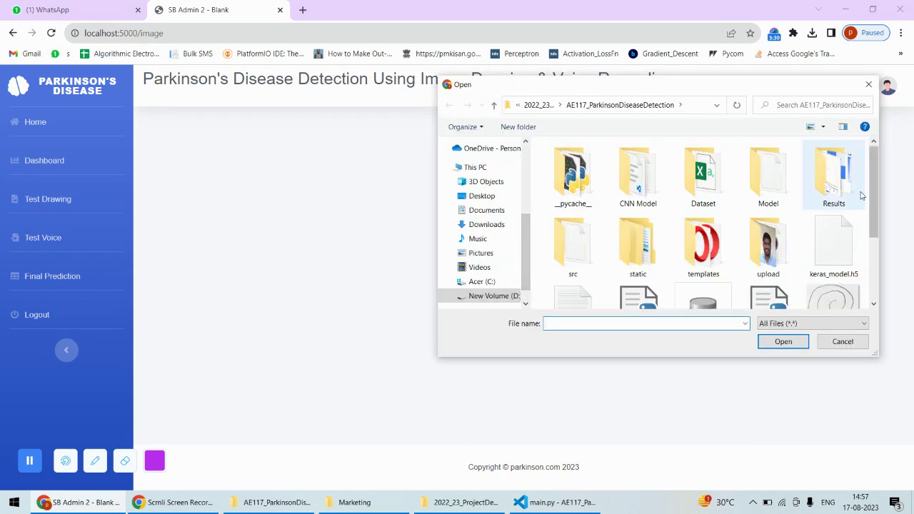
scroll(786, 214, down, 2)
click(572, 275)
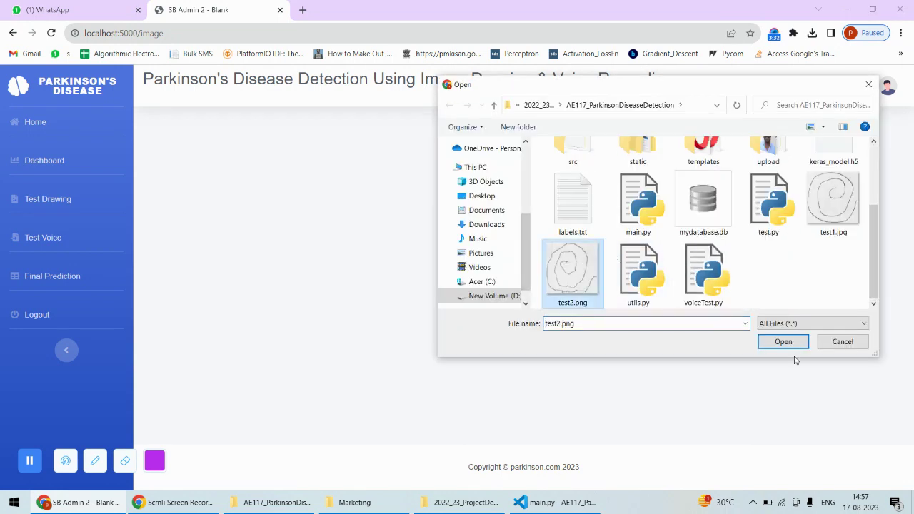
click(782, 343)
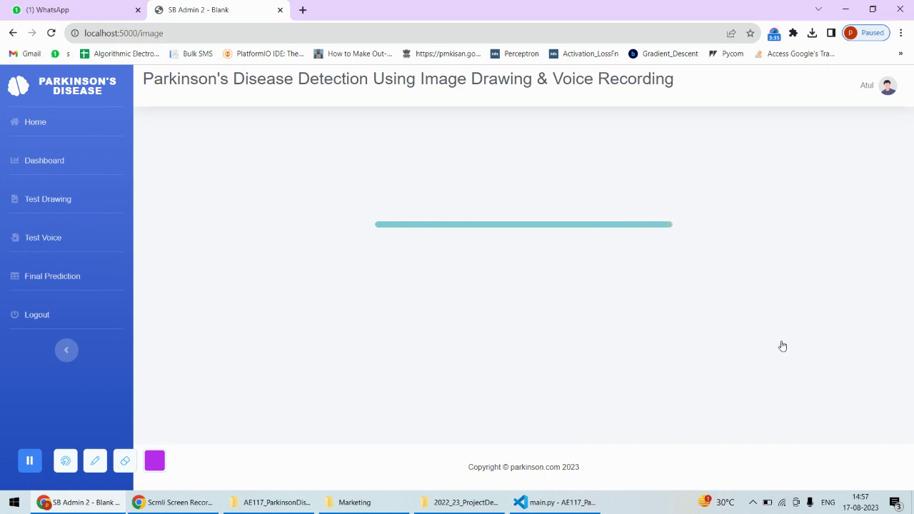
click(509, 372)
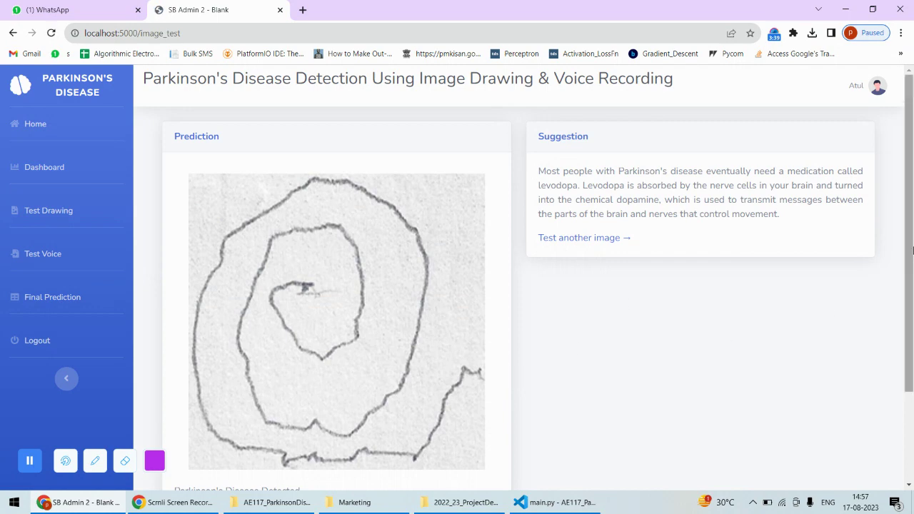
Examine the prediction label and the suggestion given for the second spiral drawing
scroll(913, 248, down, 2)
drag(327, 378, 214, 361)
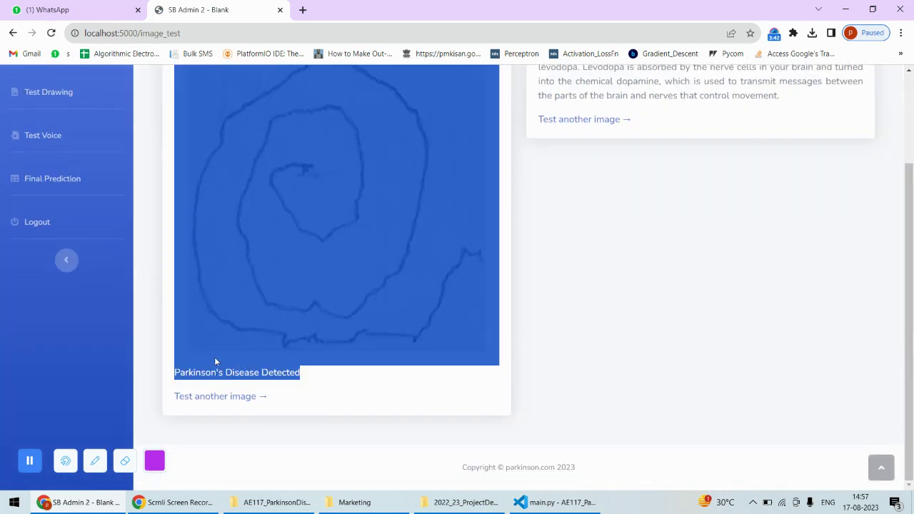
click(579, 322)
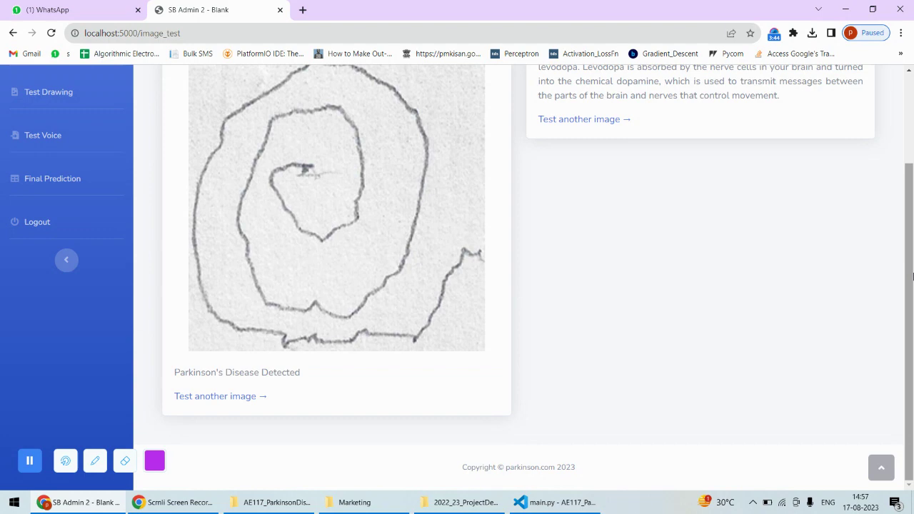
scroll(913, 277, up, 2)
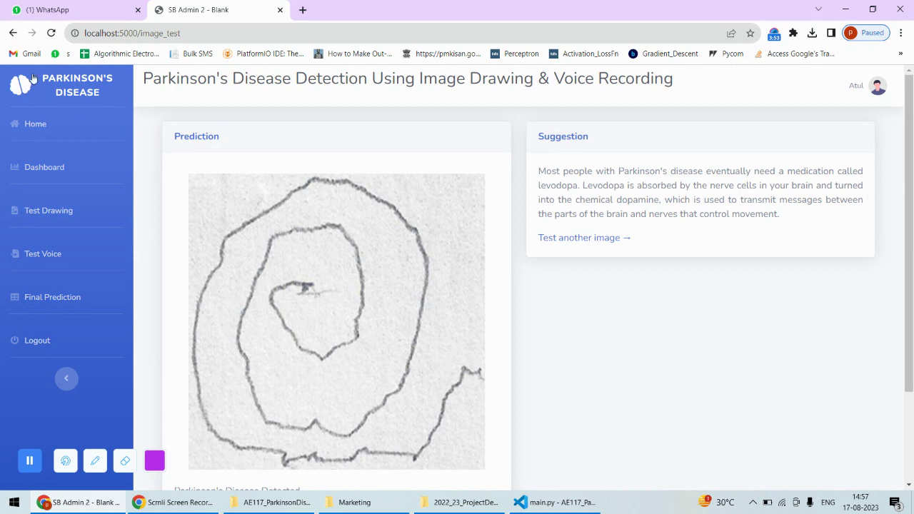
Upload test.wav from the upload folder for the voice test and run Parkinson's detection on it
click(44, 258)
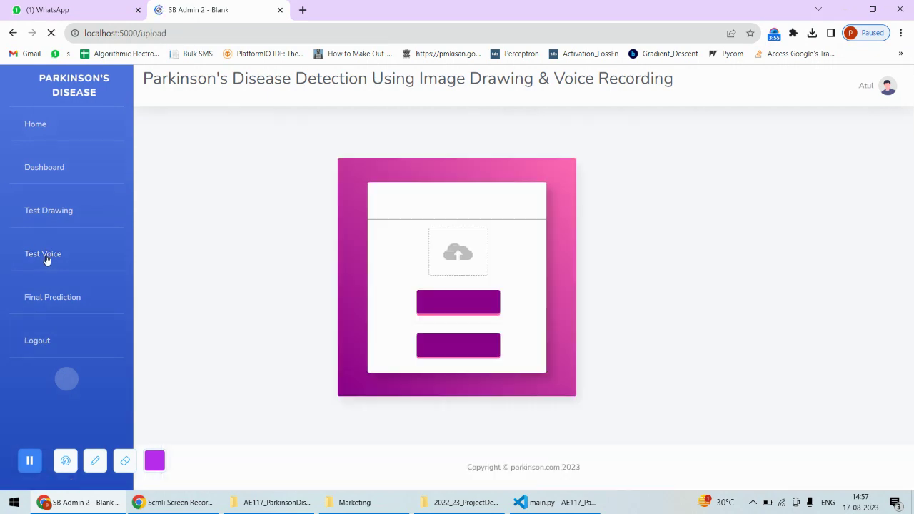
click(460, 262)
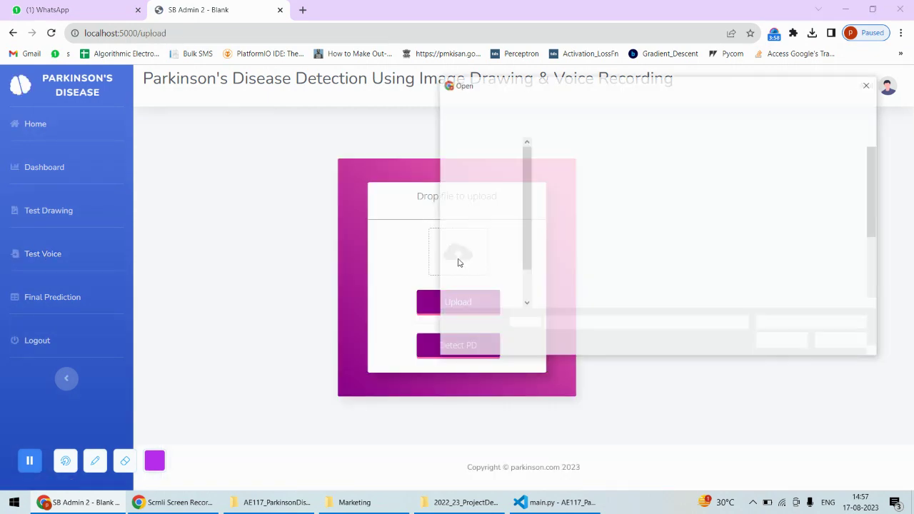
double_click(775, 250)
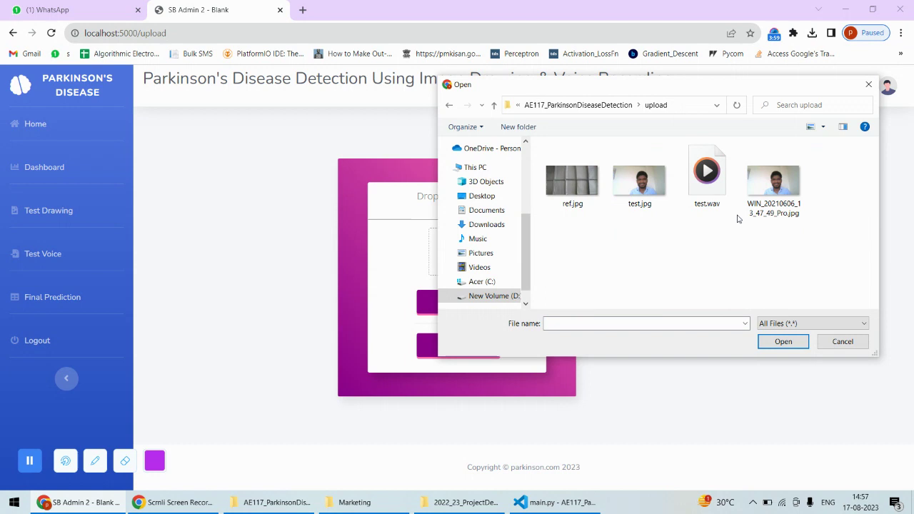
click(709, 182)
click(785, 337)
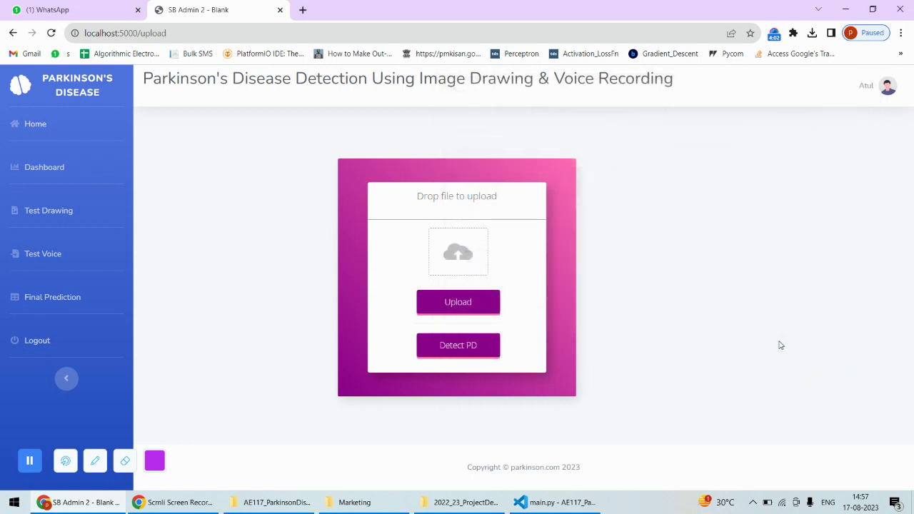
click(473, 302)
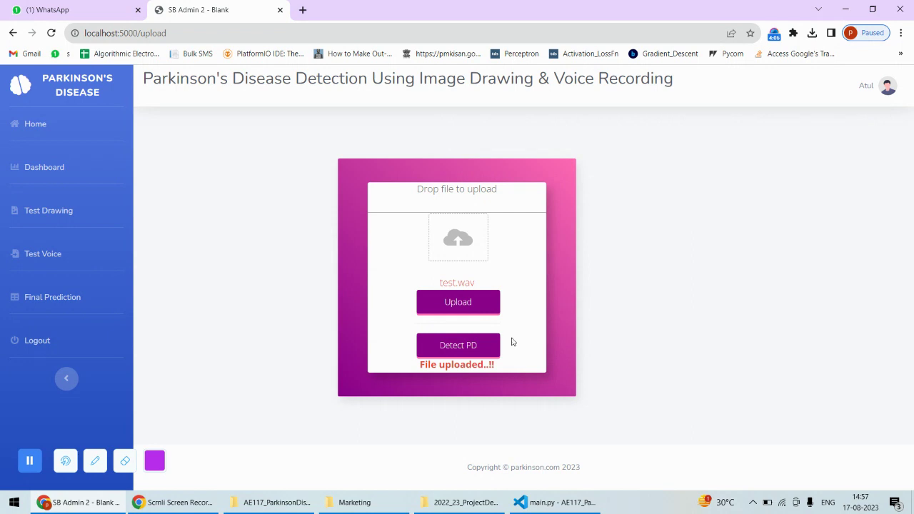
click(467, 348)
click(466, 346)
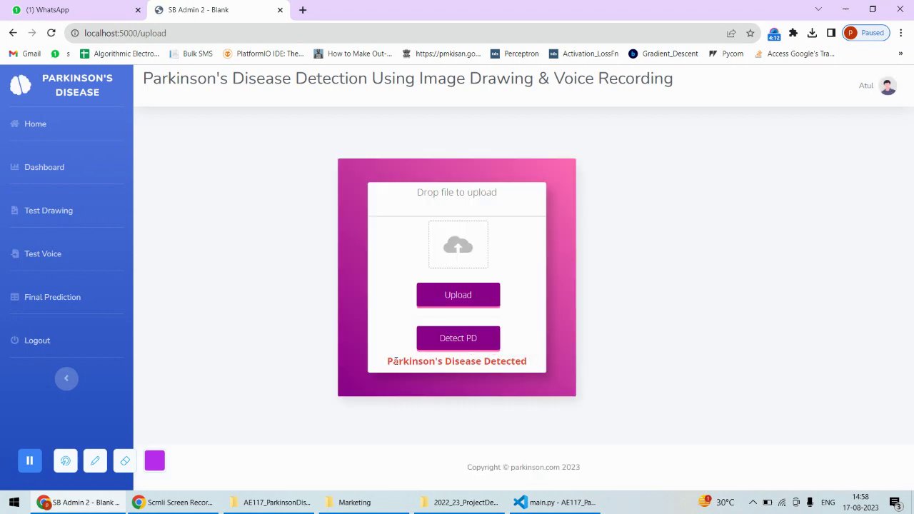
Review the detection result shown for the uploaded voice recording
drag(385, 363, 533, 372)
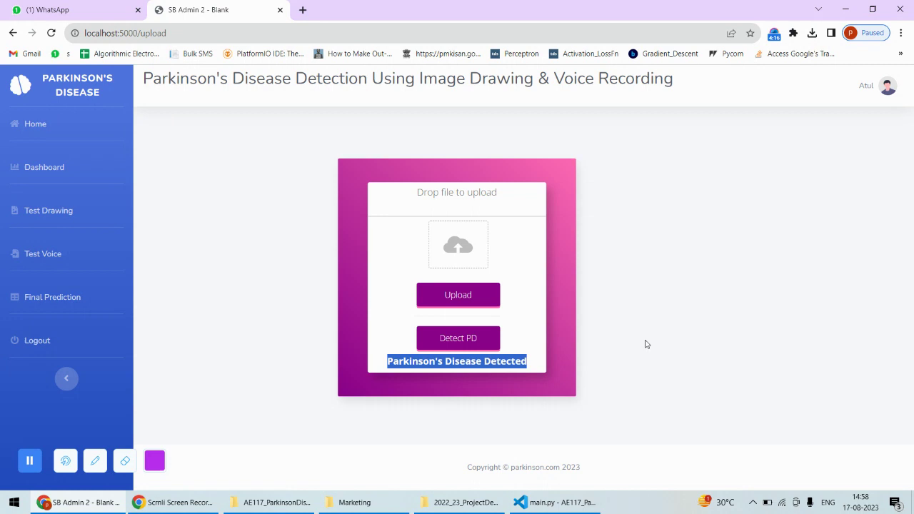
click(619, 360)
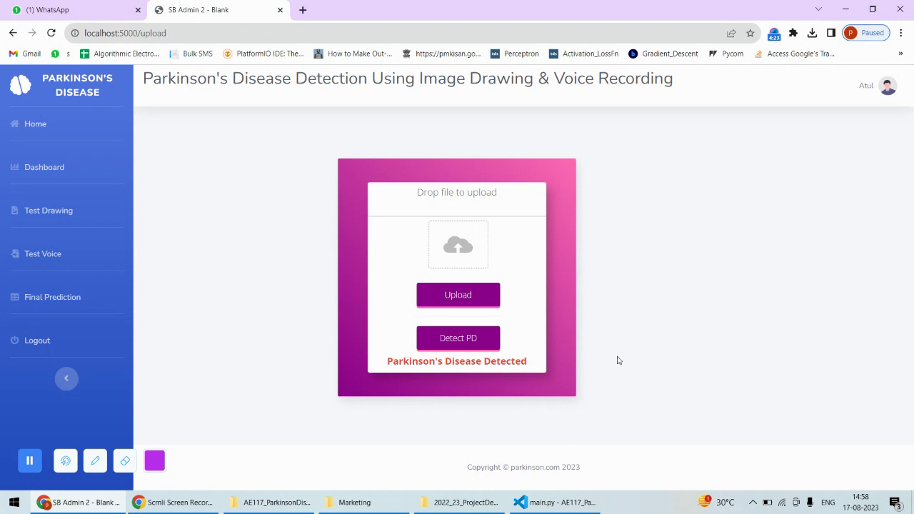
Open the final prediction history and examine the drawing, voice and final predictions of the 17/08/2023 record
click(53, 297)
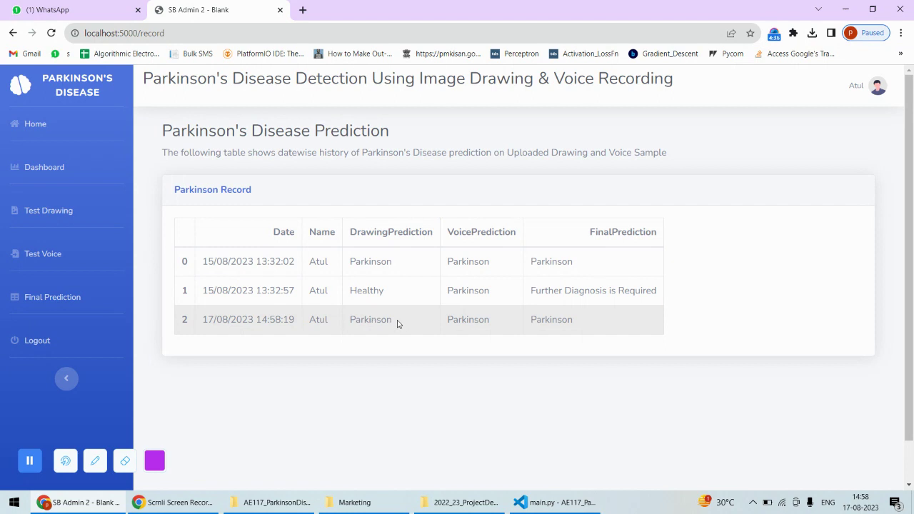
drag(390, 323, 350, 321)
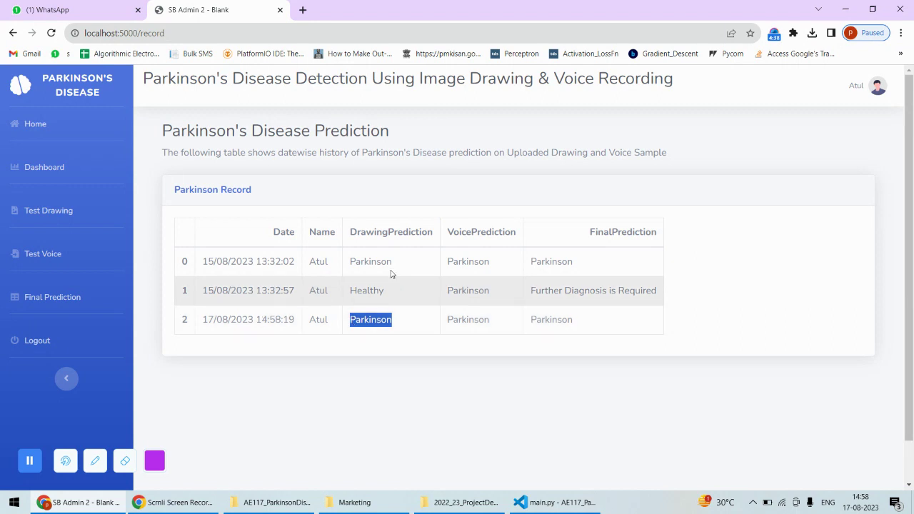
click(465, 229)
double_click(466, 230)
drag(492, 322, 447, 321)
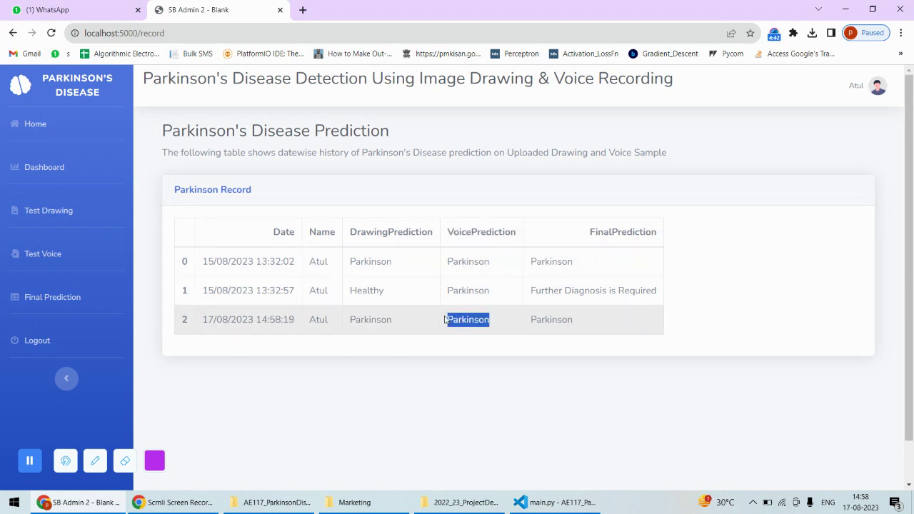
click(506, 350)
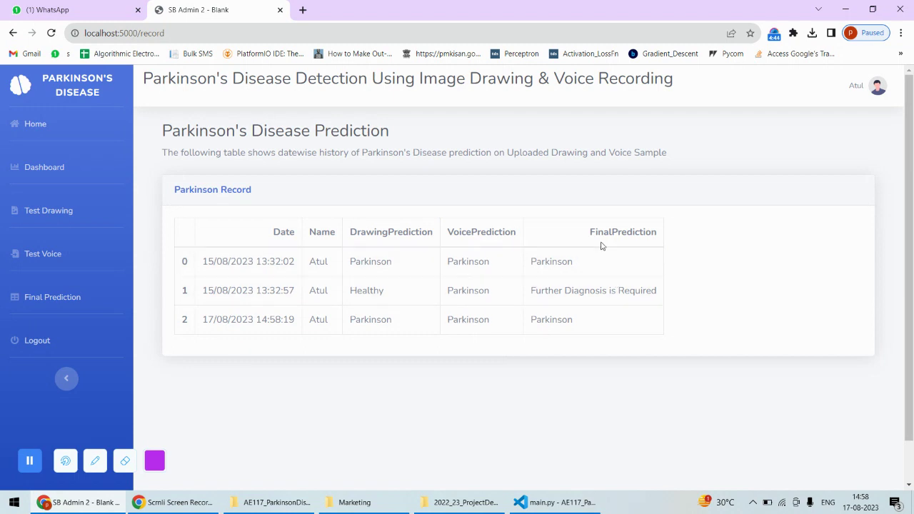
double_click(593, 232)
drag(579, 322, 526, 327)
click(577, 353)
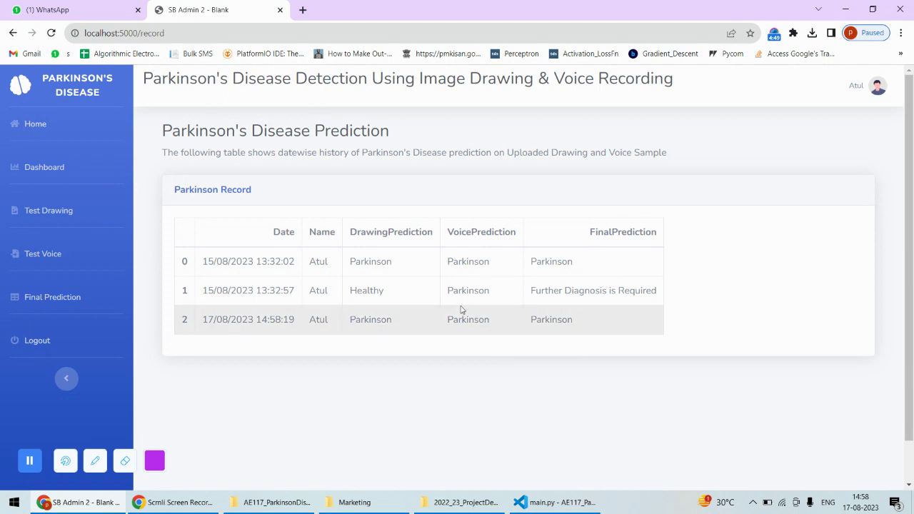
Compare the drawing, voice and final predictions of the 15/08/2023 13:32:57 record in the prediction history
double_click(374, 290)
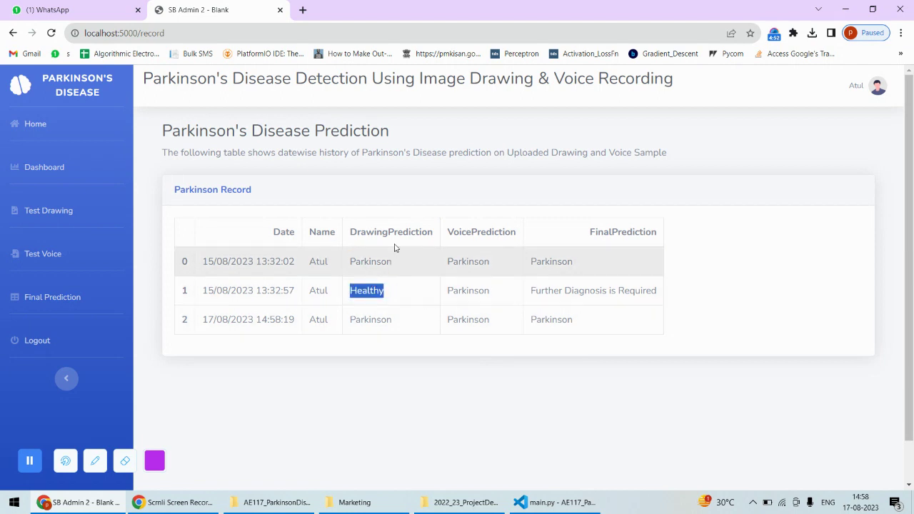
click(391, 299)
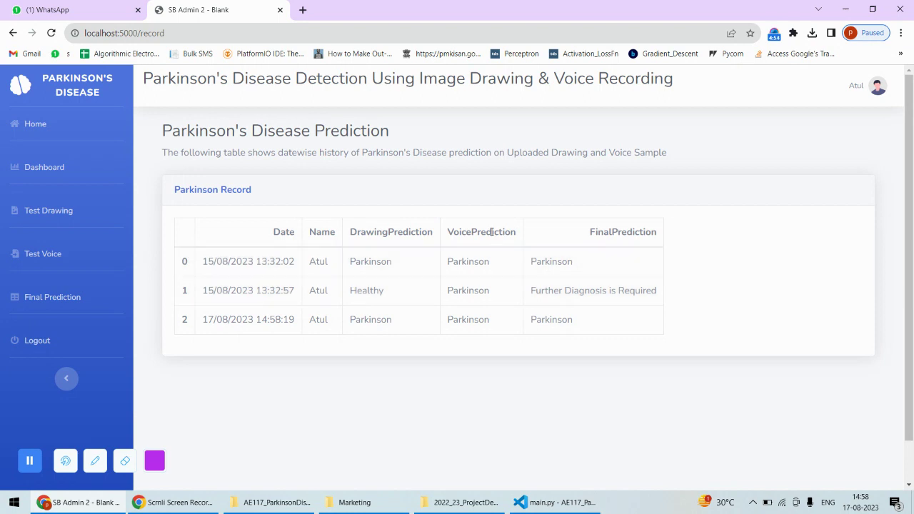
double_click(479, 290)
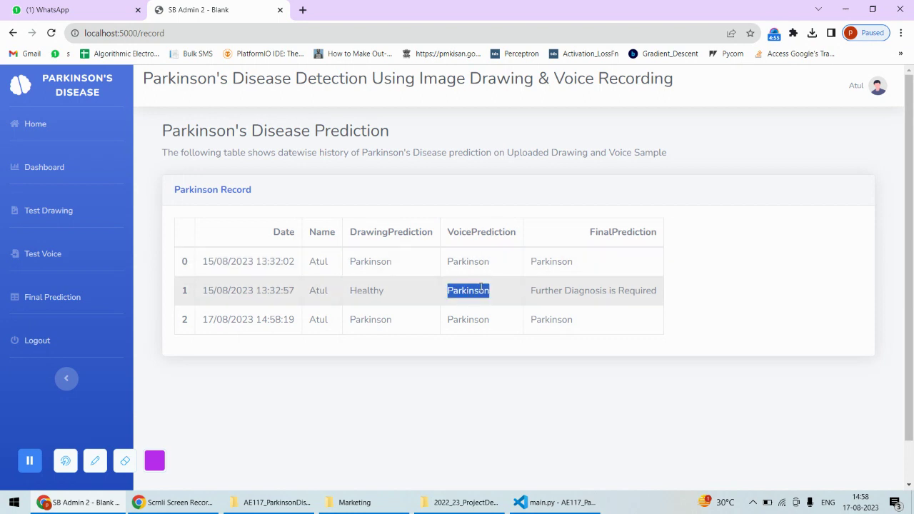
triple_click(571, 291)
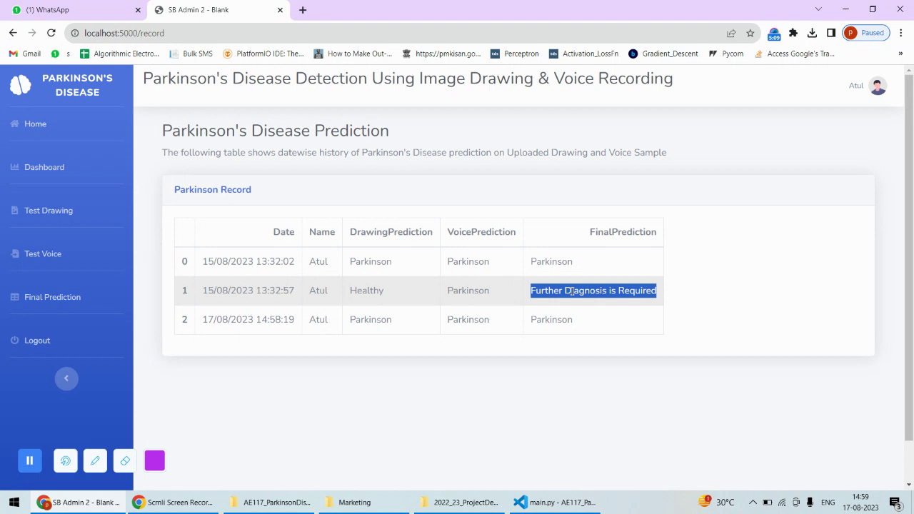
Log out of the Parkinson's disease detection account
click(36, 341)
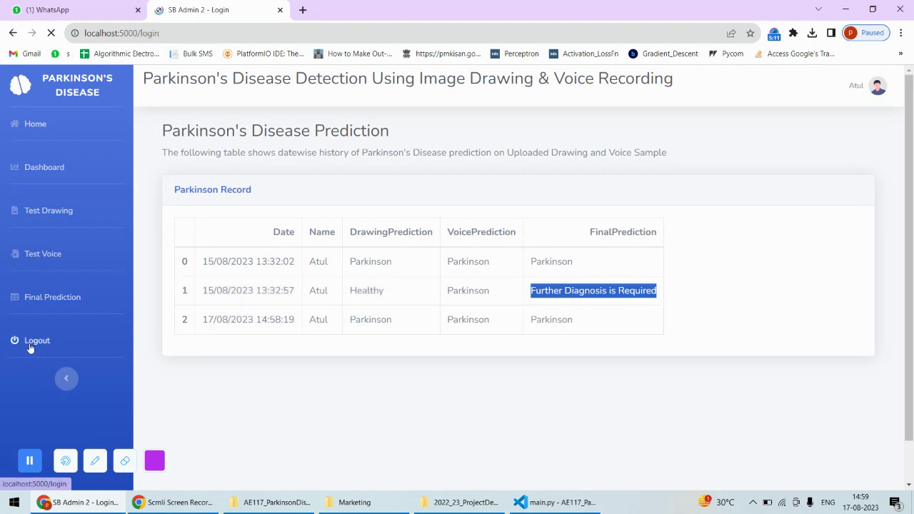